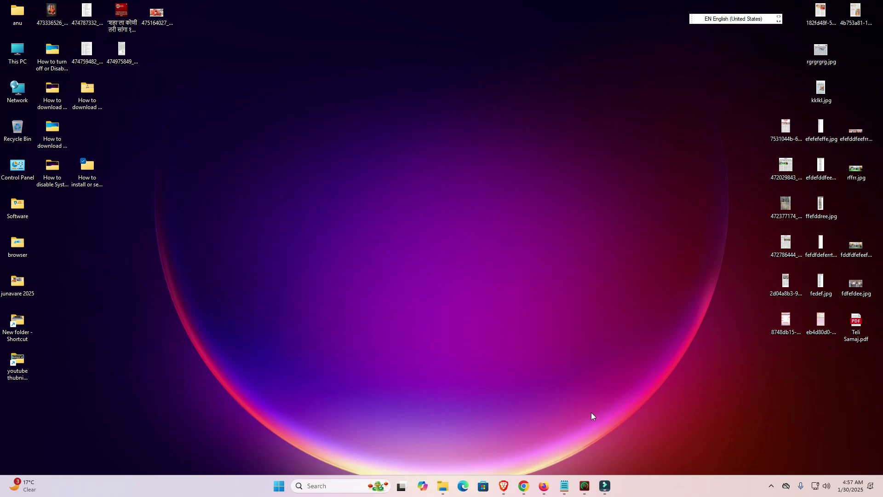
- Bring up the Chrome window showing Google search results for 'deepseek'
{"action": "mouse_move", "coordinate": [524, 486]}
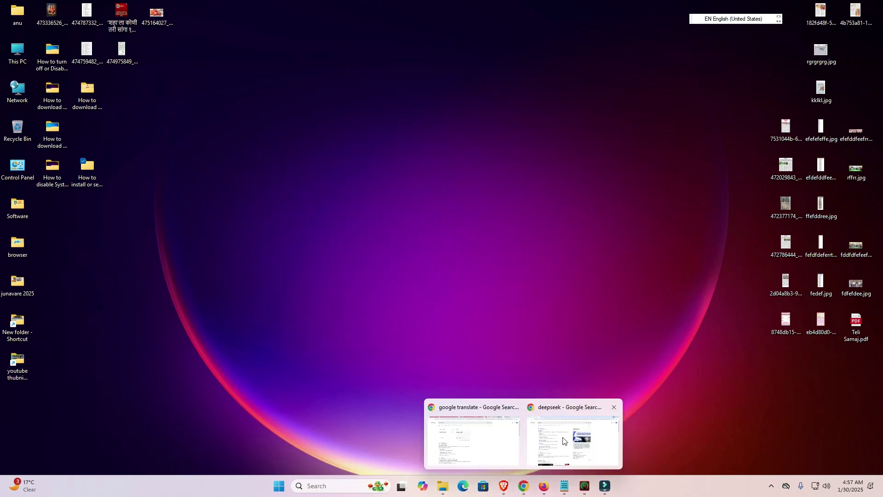
{"action": "left_click", "coordinate": [561, 437]}
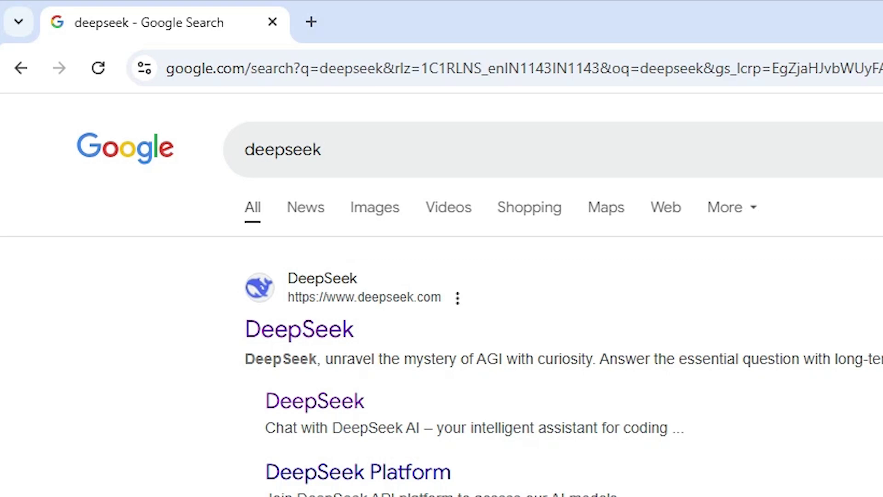
- Open the official DeepSeek result in a new tab and choose Start Now
{"action": "left_click", "coordinate": [447, 154]}
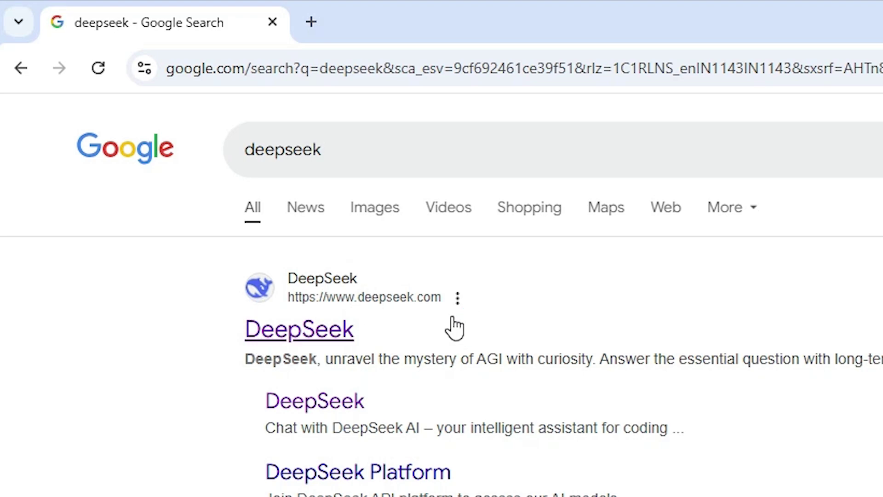
{"action": "right_click", "coordinate": [255, 332]}
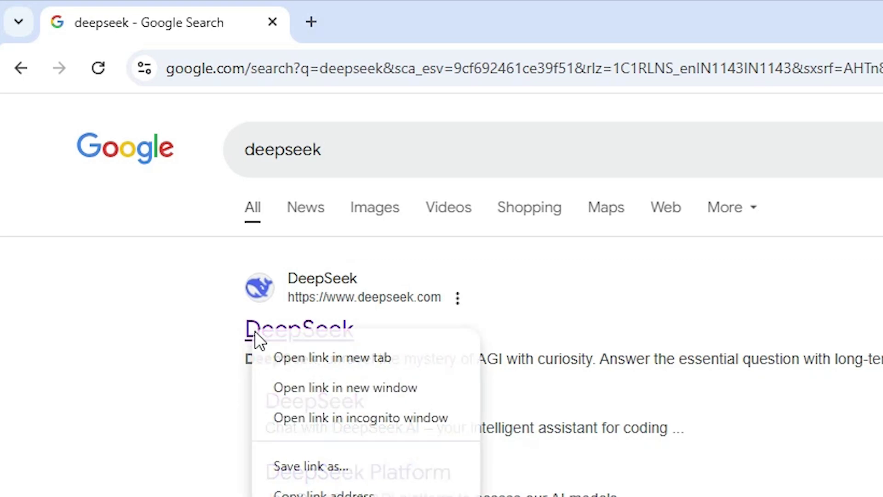
{"action": "left_click", "coordinate": [305, 358]}
{"action": "left_click", "coordinate": [438, 10]}
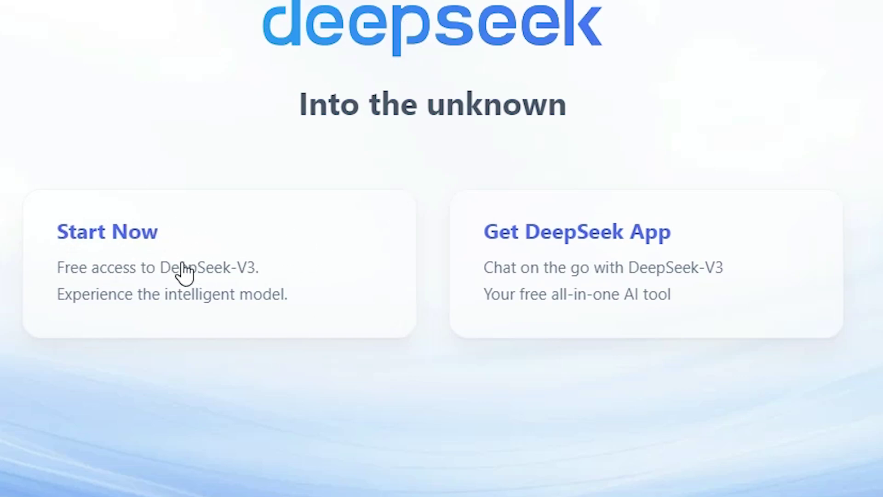
{"action": "left_click", "coordinate": [179, 265]}
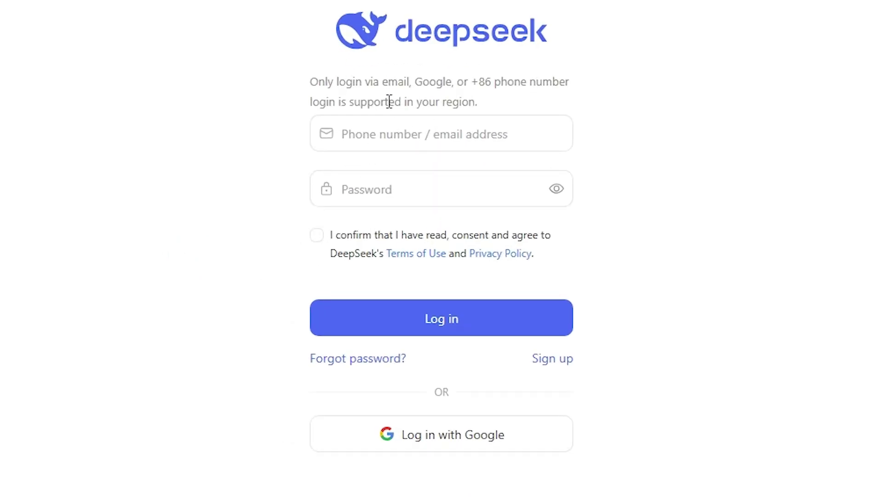
- Focus the phone/email field, then the password field, on DeepSeek's login page
{"action": "left_click", "coordinate": [405, 131]}
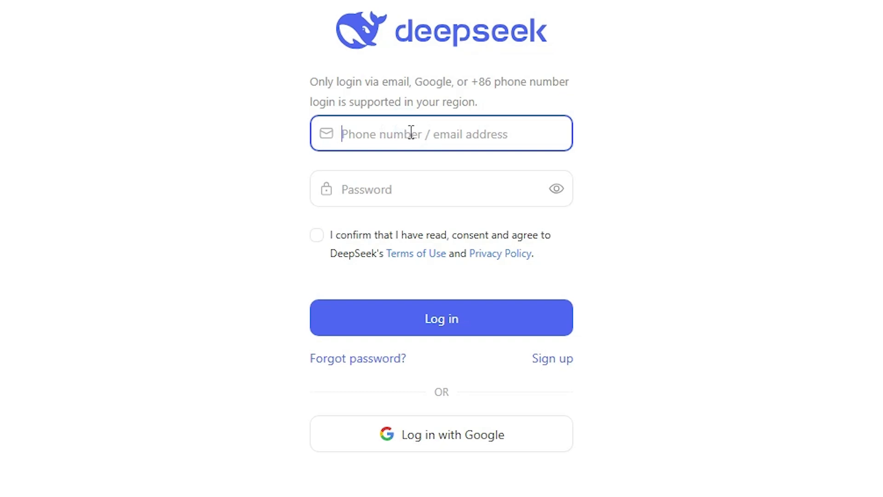
{"action": "left_click", "coordinate": [455, 184]}
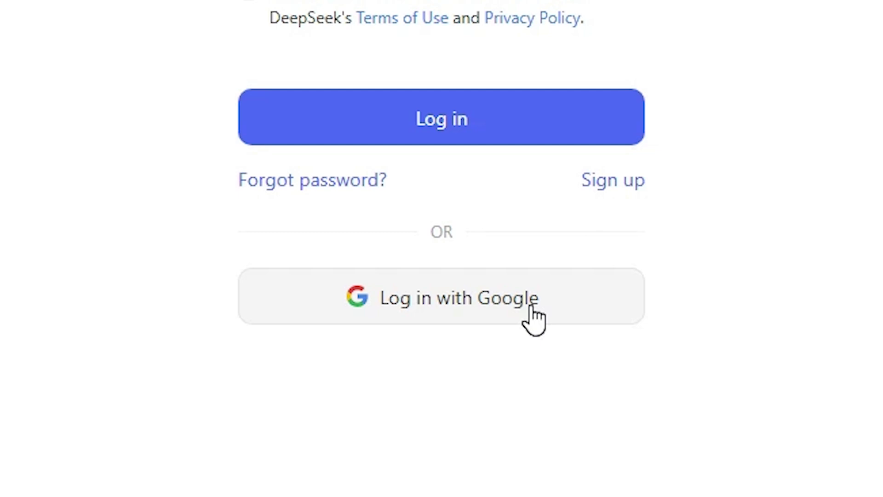
- Log in to chat.deepseek.com with a Google account, approving the consent page
{"action": "left_click", "coordinate": [459, 314]}
{"action": "left_click", "coordinate": [588, 184]}
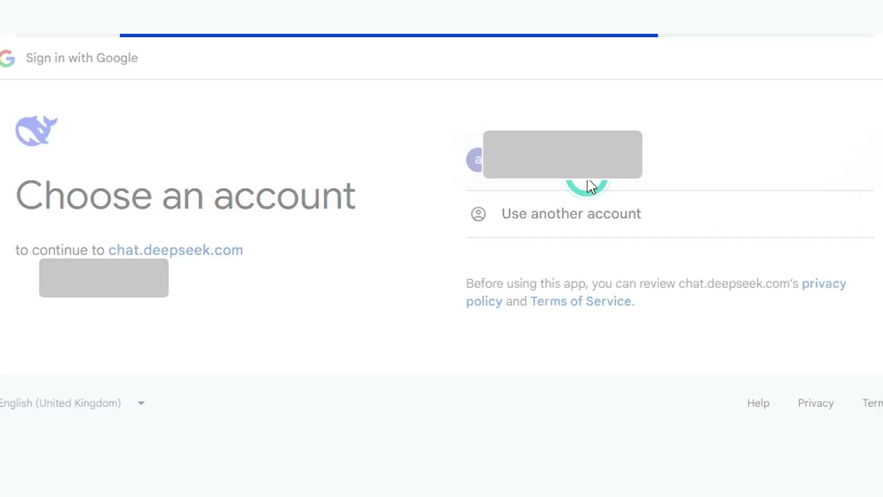
{"action": "left_click", "coordinate": [765, 330]}
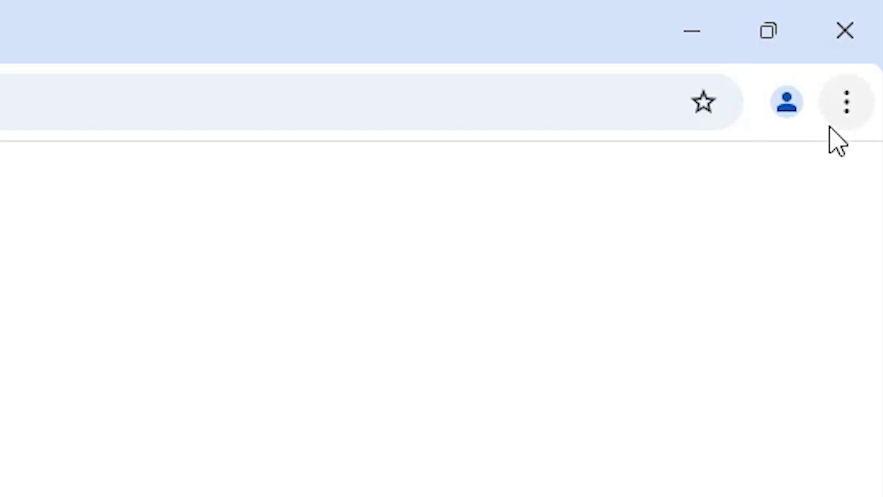
{"action": "left_click", "coordinate": [870, 104]}
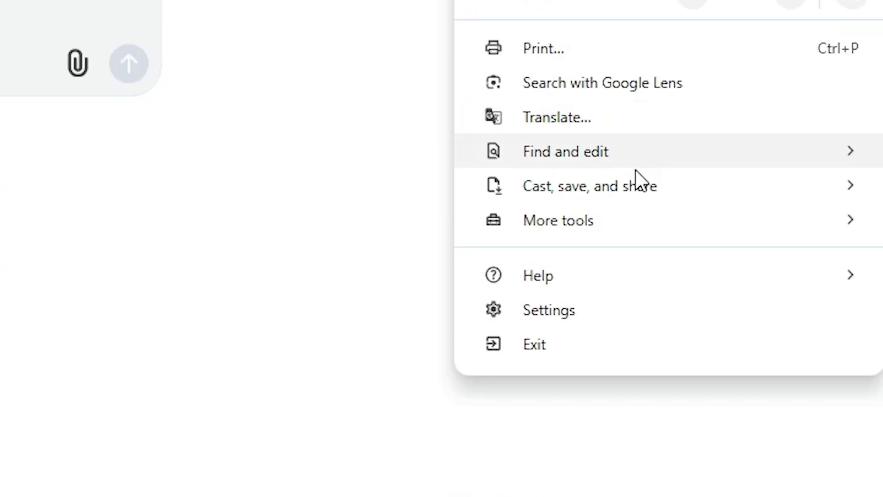
- Choose Install page as app for the DeepSeek chat page from Chrome's menu
{"action": "mouse_move", "coordinate": [606, 197]}
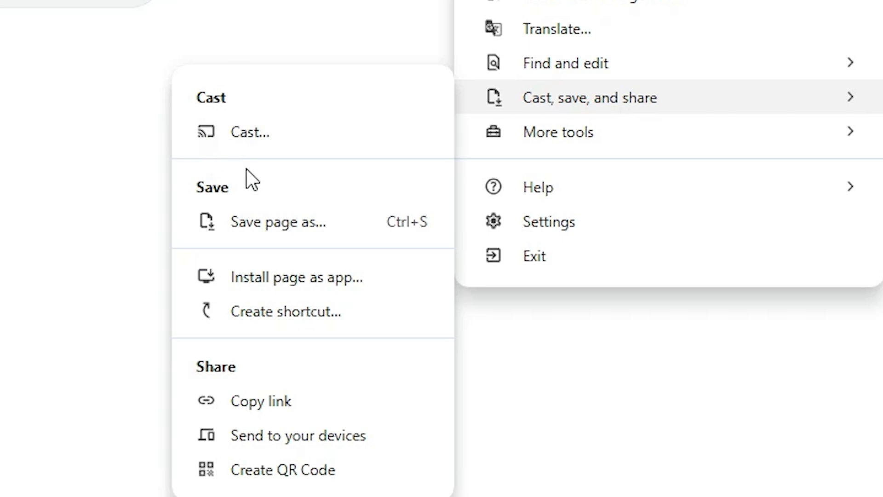
{"action": "left_click", "coordinate": [317, 277]}
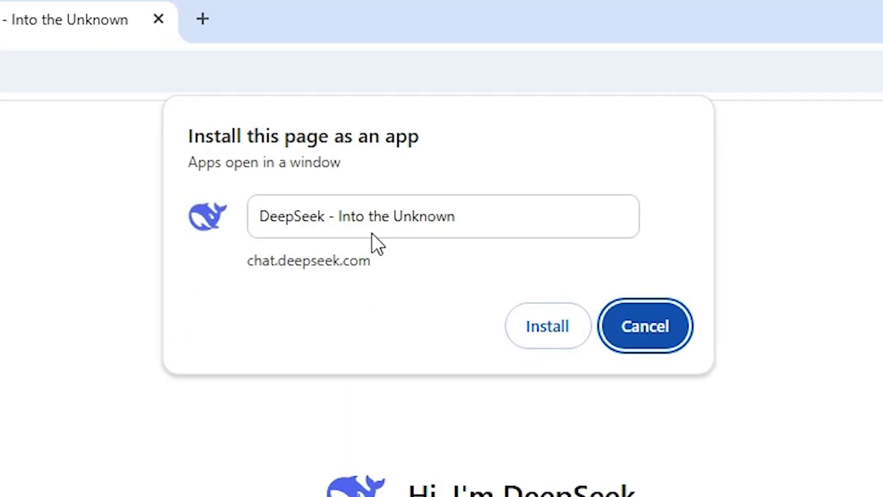
{"action": "left_click", "coordinate": [351, 222]}
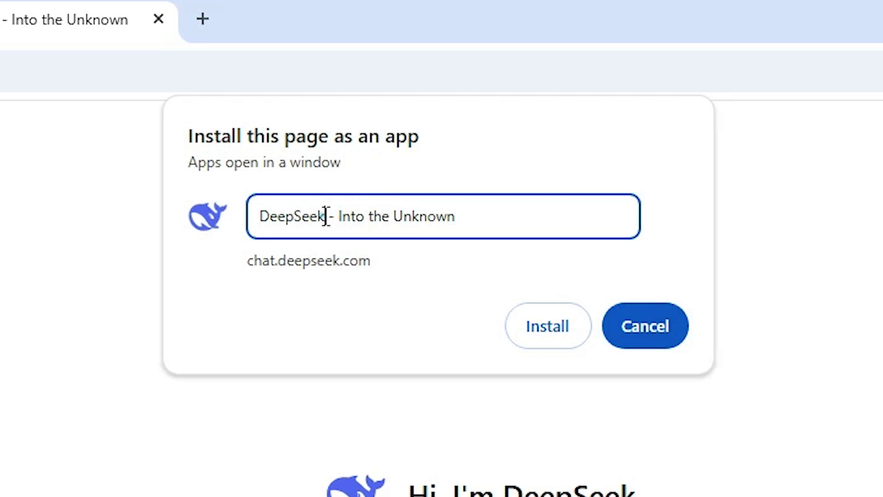
- Shorten the app name to 'DeepSeek', install it, then close the new app window
{"action": "left_click_drag", "start_coordinate": [323, 215], "coordinate": [515, 217]}
{"action": "key", "text": "BackSpace"}
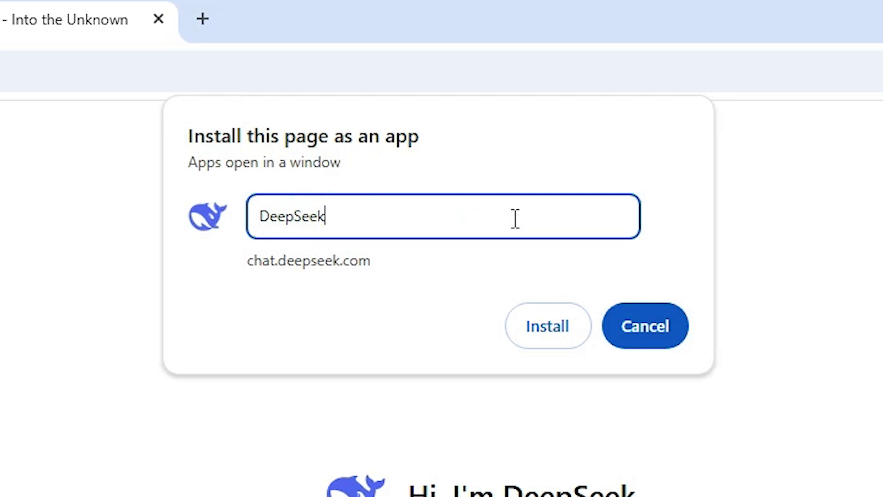
{"action": "left_click", "coordinate": [567, 333]}
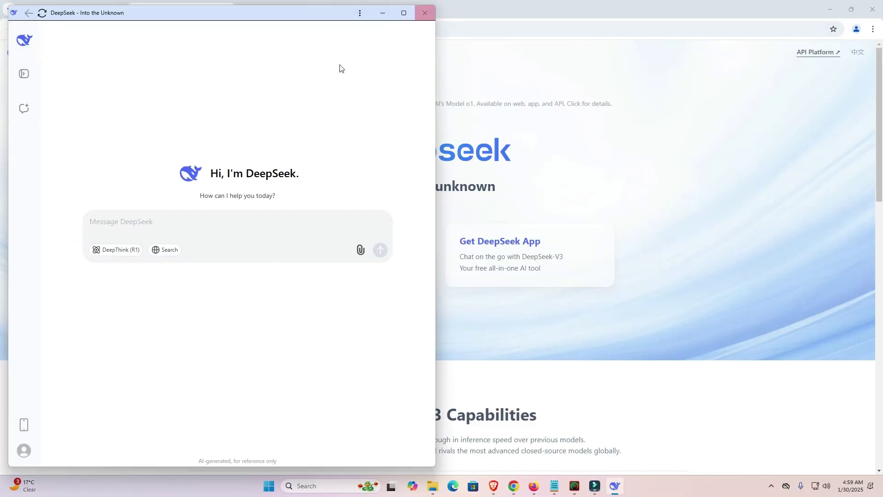
{"action": "left_click_drag", "start_coordinate": [284, 19], "coordinate": [413, 88]}
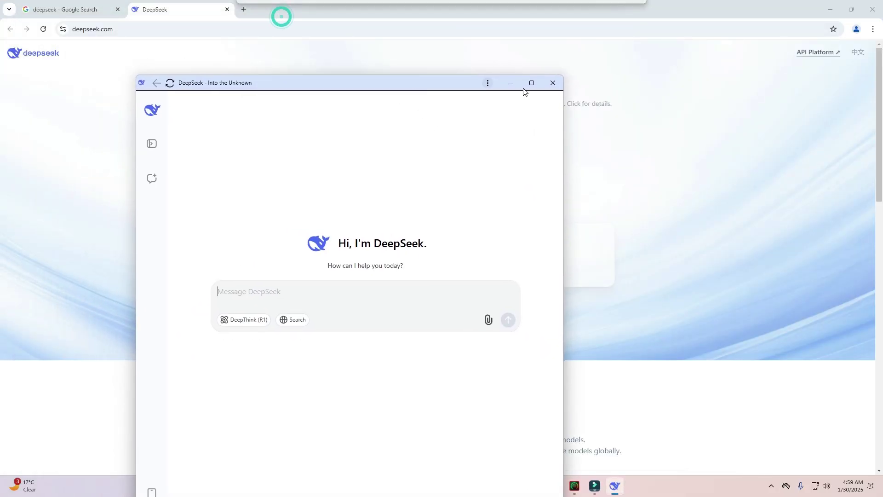
{"action": "left_click", "coordinate": [551, 83]}
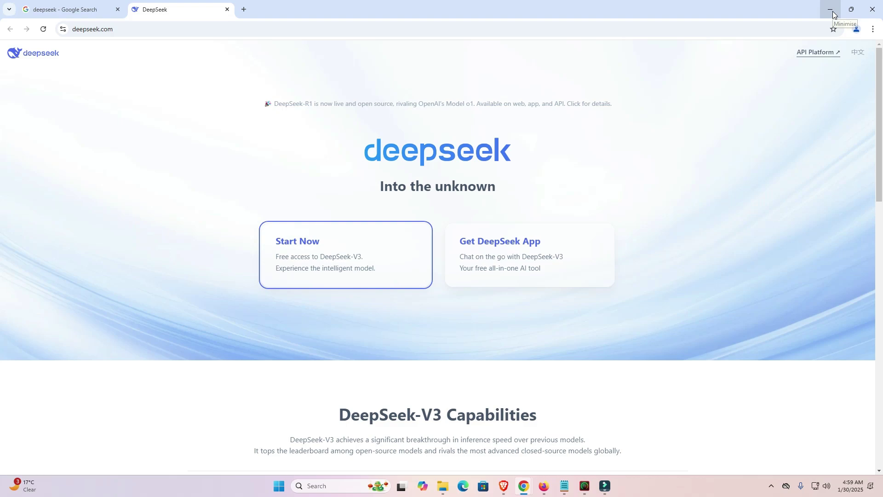
- Minimise Chrome, check Start menu search for 'deep', and launch DeepSeek maximized from its desktop shortcut
{"action": "left_click", "coordinate": [832, 11]}
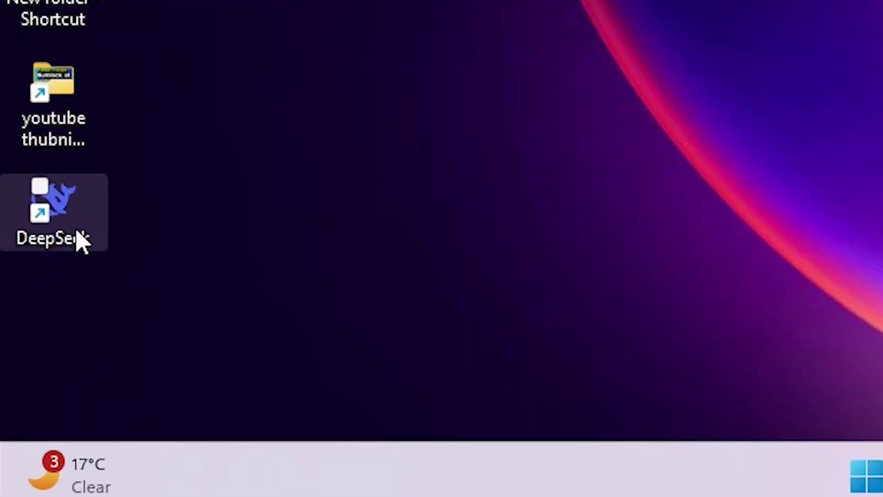
{"action": "double_click", "coordinate": [23, 405]}
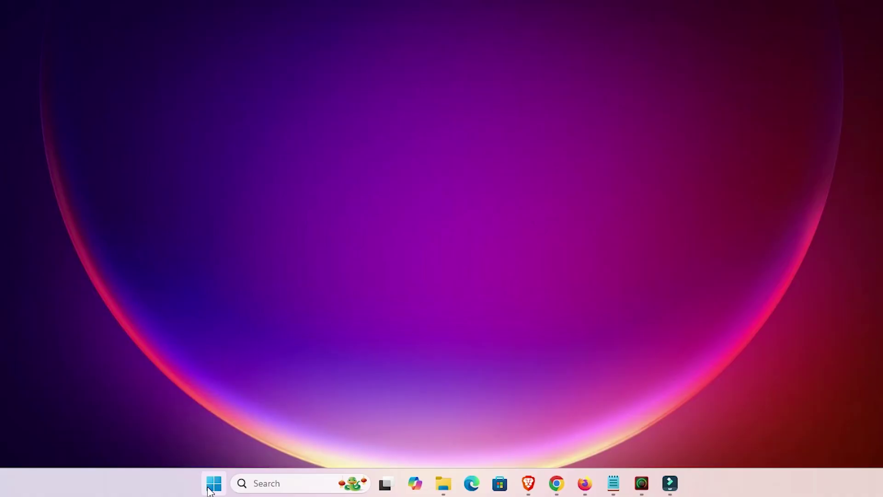
{"action": "left_click", "coordinate": [860, 480]}
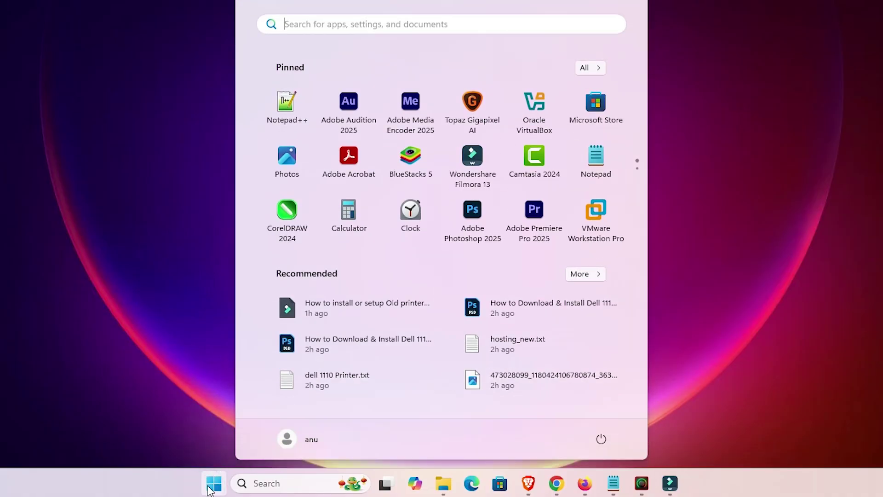
{"action": "left_click", "coordinate": [216, 487]}
{"action": "left_click", "coordinate": [216, 486]}
{"action": "type", "text": "deep"}
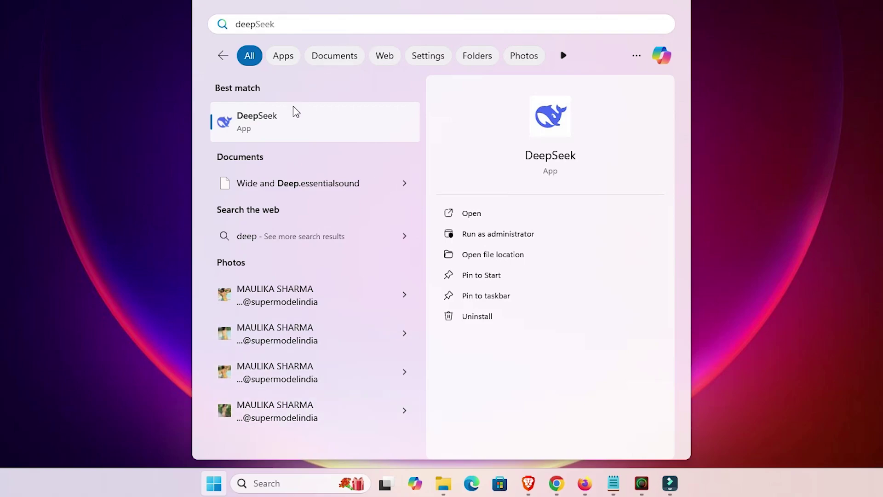
{"action": "left_click", "coordinate": [131, 149]}
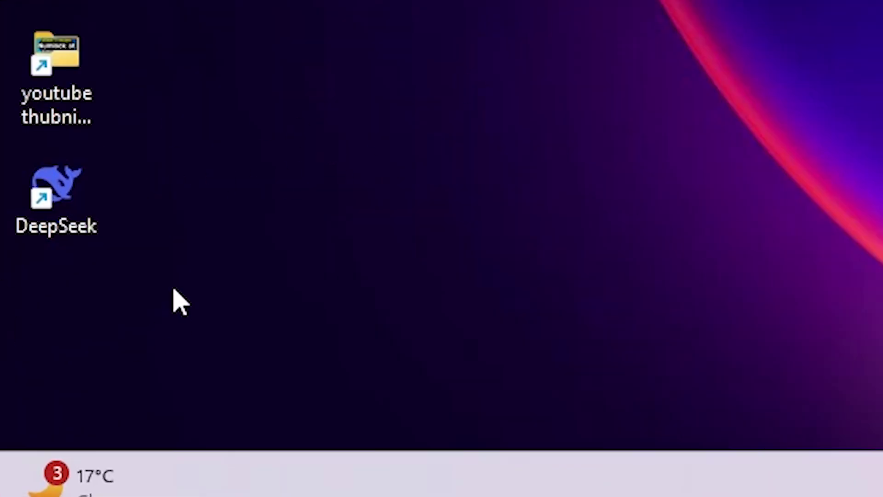
{"action": "double_click", "coordinate": [81, 187]}
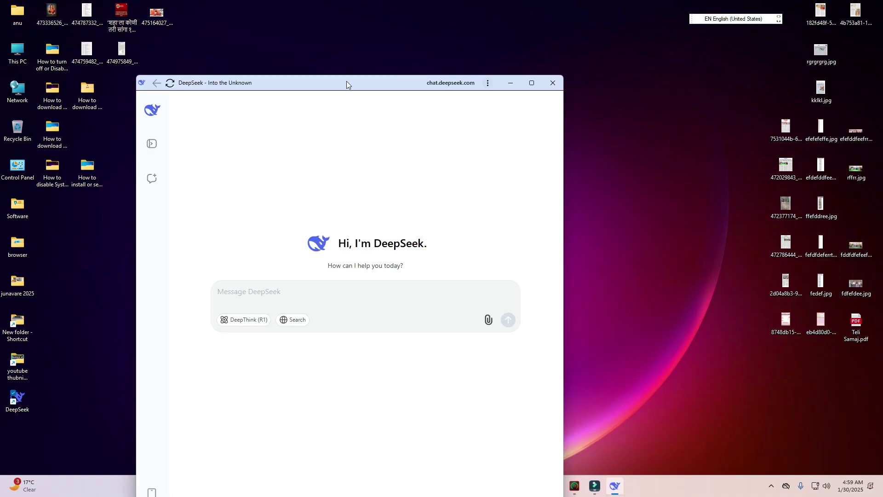
{"action": "double_click", "coordinate": [347, 83]}
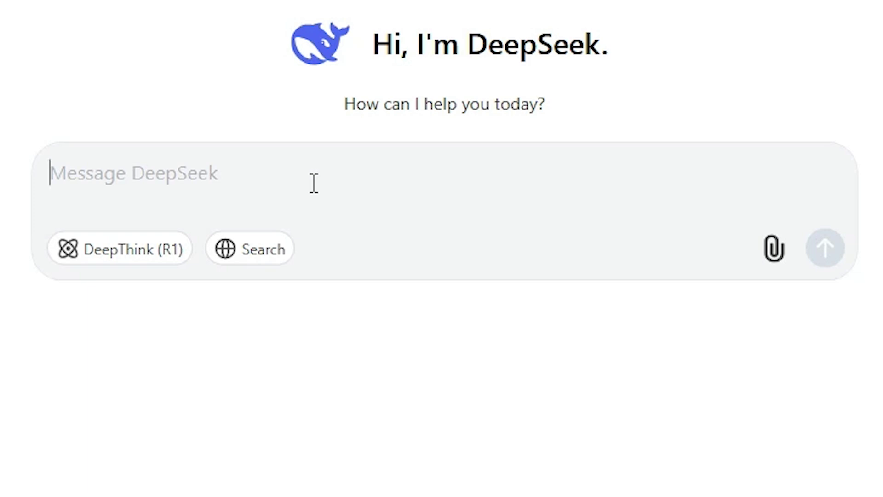
- Send the prompt 'give me html code' with DeepThink (R1) enabled
{"action": "type", "text": "give  me  html code"}
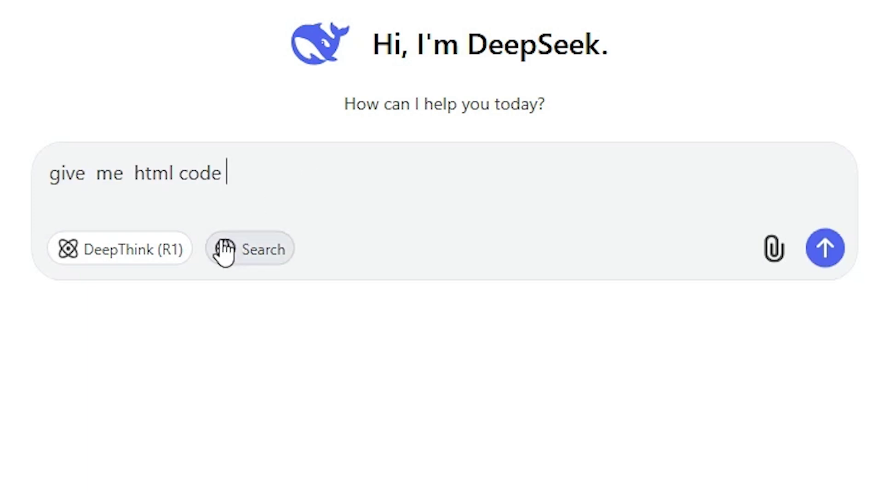
{"action": "left_click", "coordinate": [129, 251]}
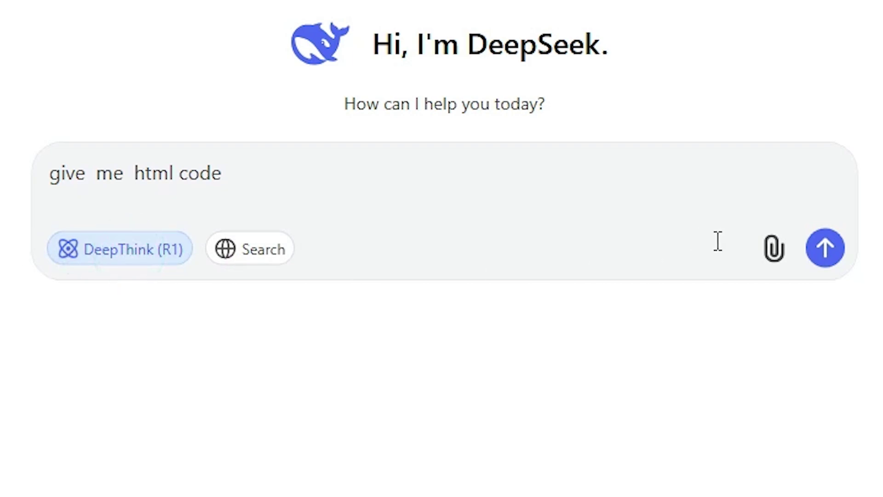
{"action": "left_click", "coordinate": [811, 256]}
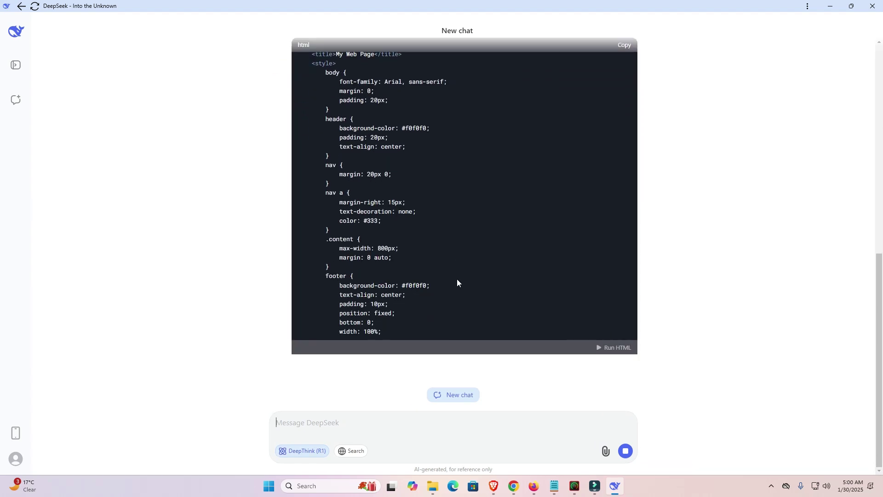
- Scroll through the basic HTML template reply, then close the DeepSeek window
{"action": "scroll", "coordinate": [456, 278], "scroll_direction": "up", "scroll_amount": 15}
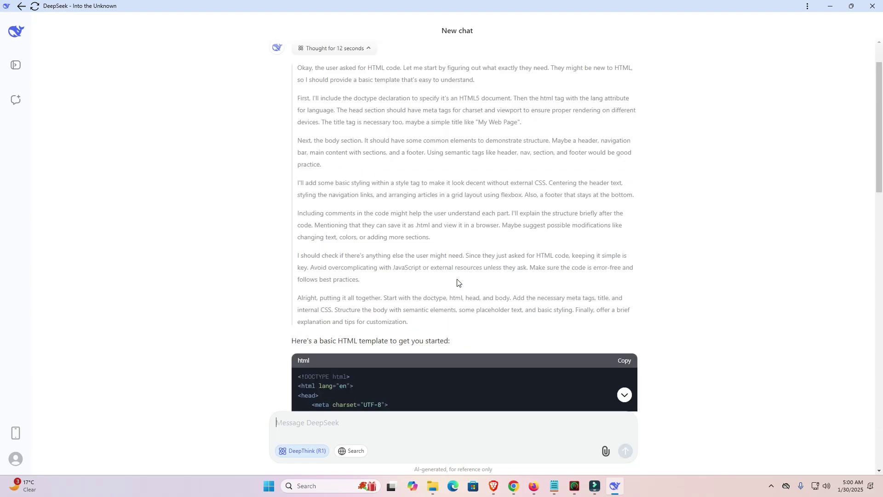
{"action": "scroll", "coordinate": [457, 279], "scroll_direction": "down", "scroll_amount": 8}
{"action": "scroll", "coordinate": [457, 282], "scroll_direction": "down", "scroll_amount": 2}
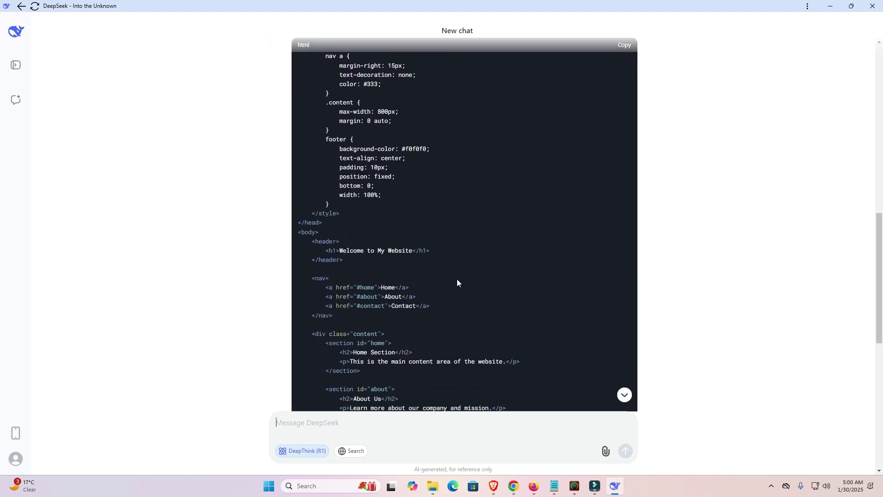
{"action": "left_click", "coordinate": [872, 9]}
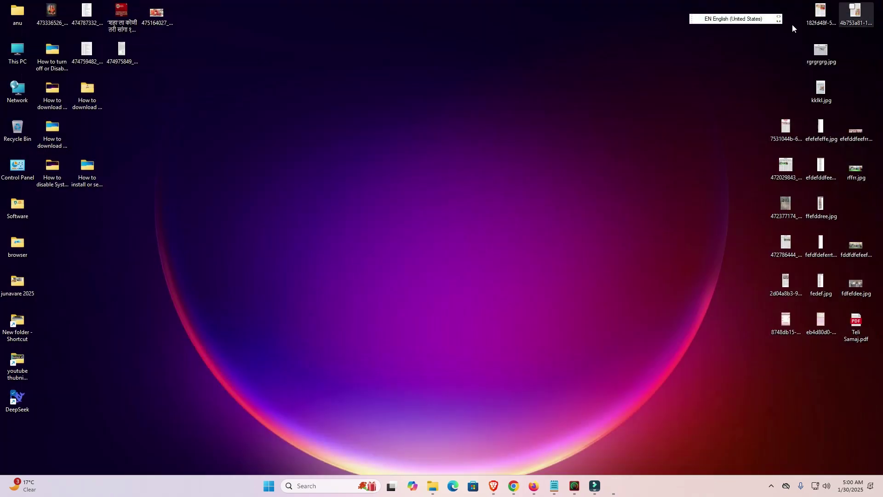
- Relaunch DeepSeek from the desktop shortcut and uninstall it, confirming Remove
{"action": "double_click", "coordinate": [26, 409]}
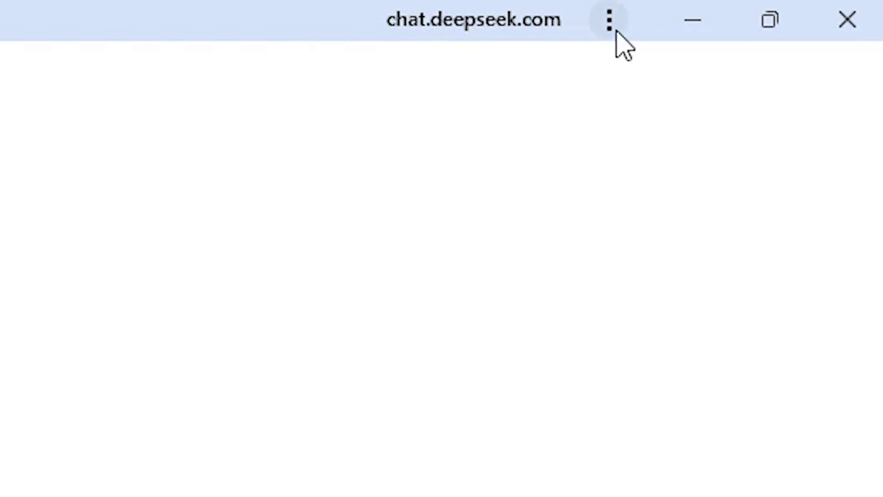
{"action": "left_click", "coordinate": [612, 23]}
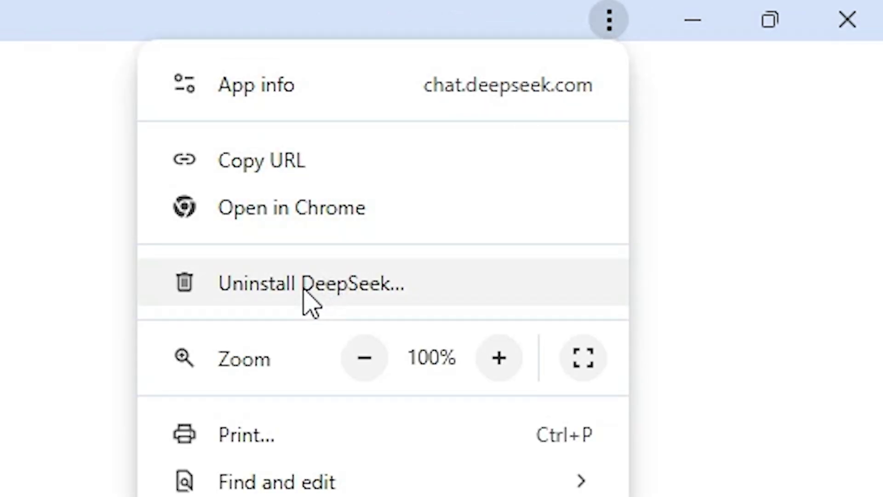
{"action": "left_click", "coordinate": [358, 299]}
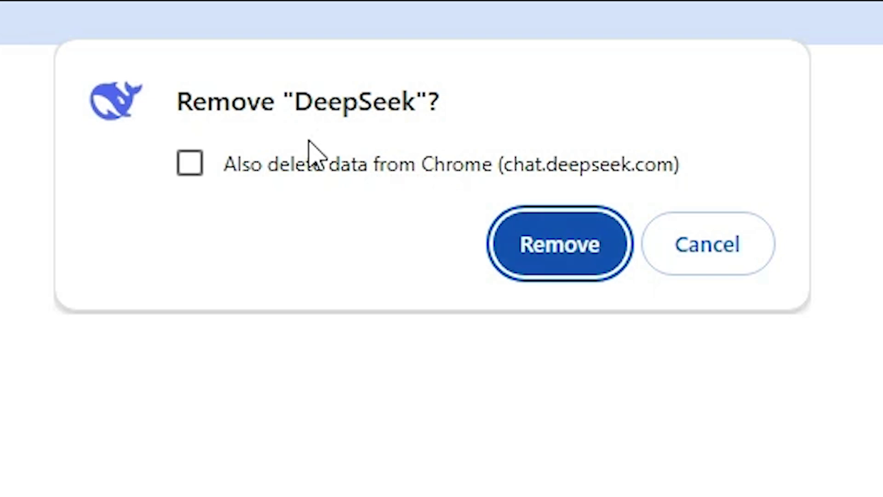
{"action": "left_click", "coordinate": [583, 257]}
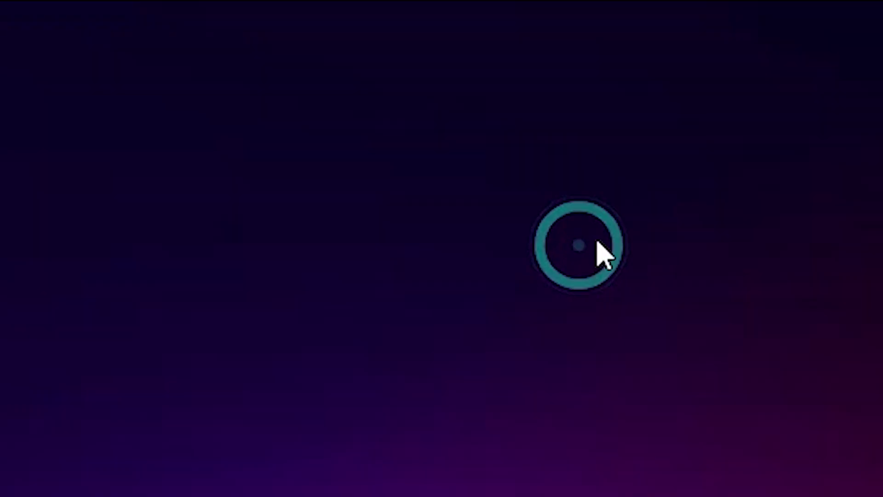